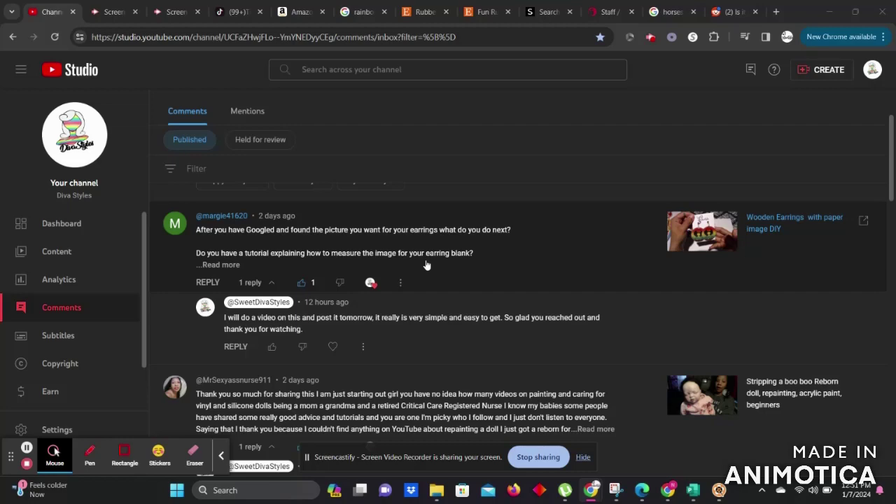
# Open the Amazon listing for the Jyongmer 100-piece unfinished 2 inch wood circles to check the earring blank size.
pyautogui.click(297, 11)
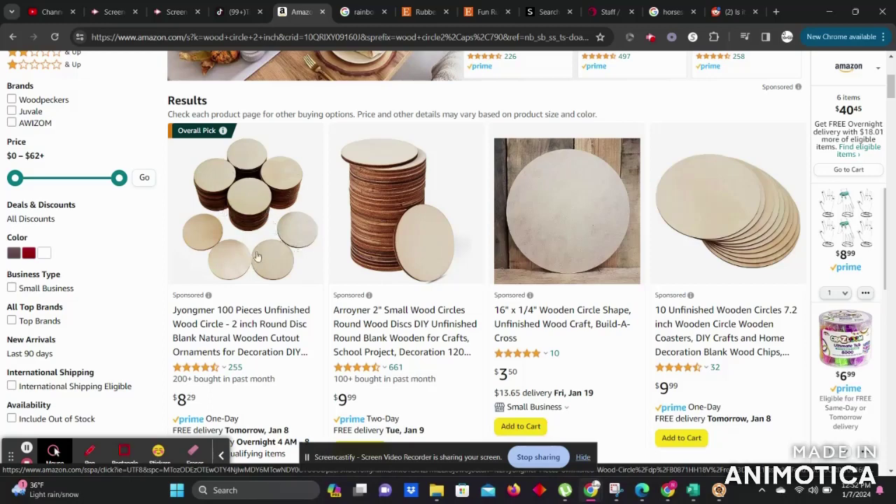
pyautogui.click(237, 199)
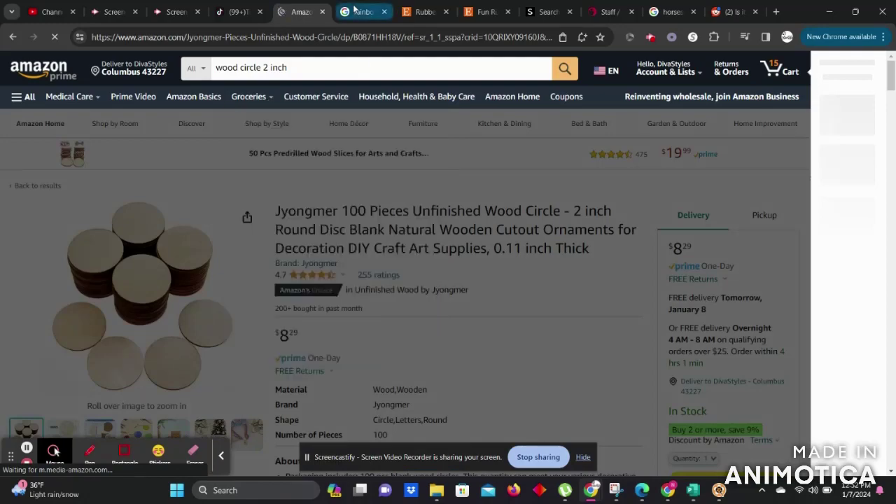
# In the Google image results for rainbow good vibes, open the Vecteezy flowered rainbow "Good vibes" picture.
pyautogui.click(356, 10)
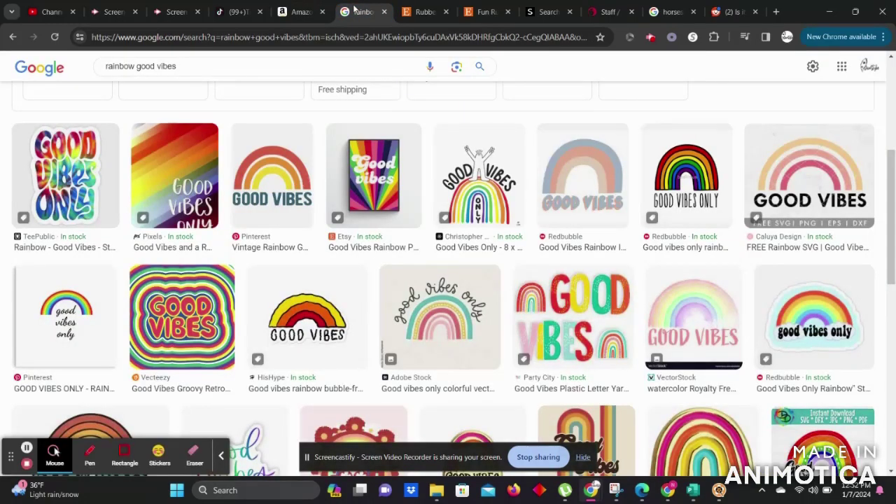
pyautogui.moveTo(894, 199); pyautogui.dragTo(893, 258)
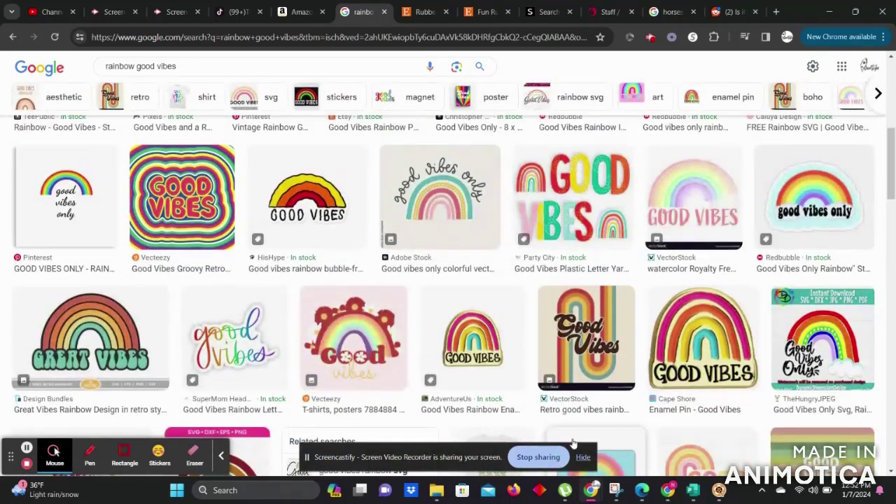
pyautogui.click(355, 337)
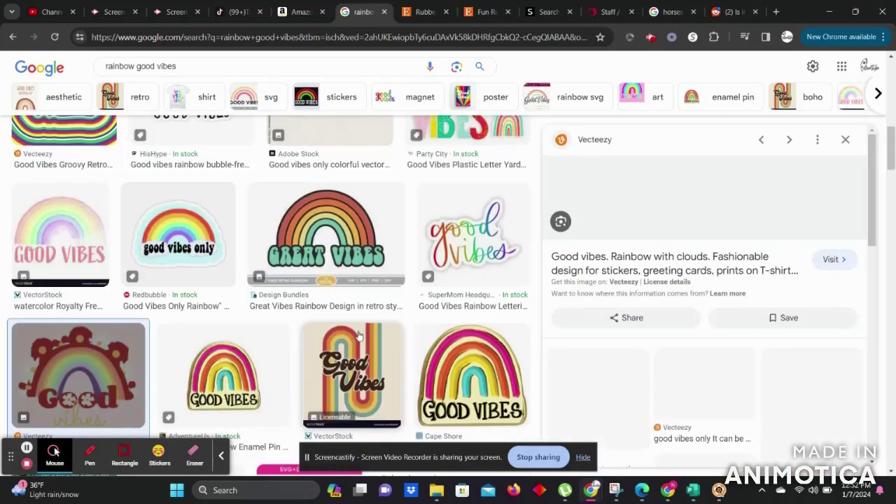
# Save the previewed rainbow picture to the Videos folder as a JPEG named goodvibes.
pyautogui.rightClick(696, 261)
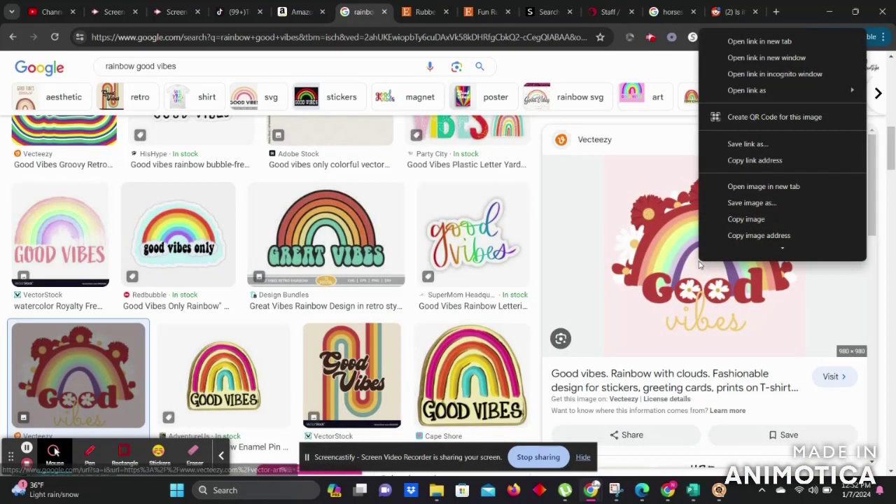
pyautogui.click(733, 203)
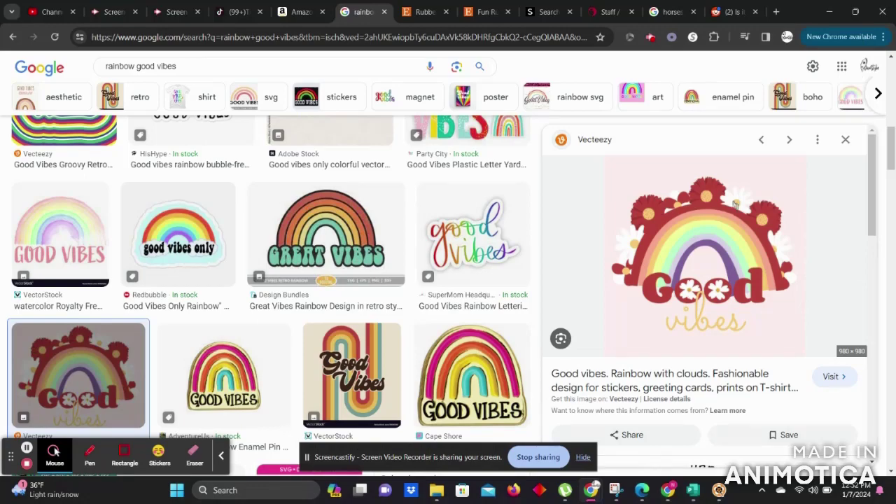
pyautogui.write('gtoo')
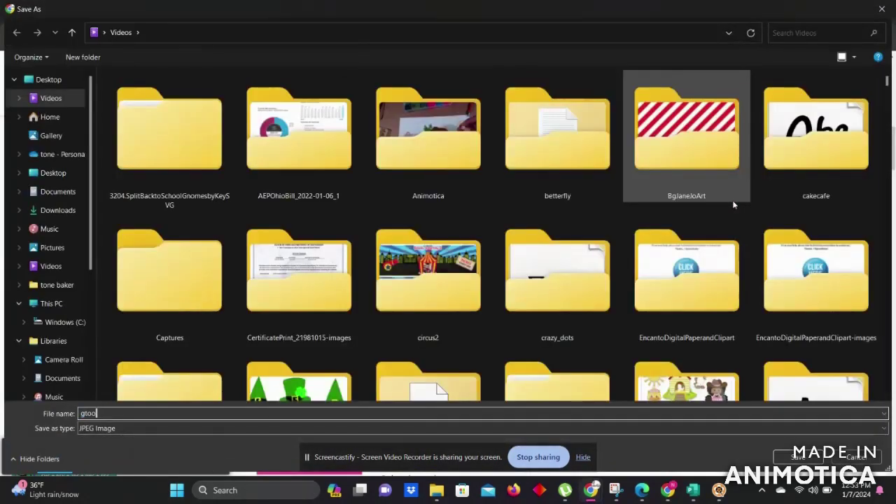
pyautogui.press('BackSpace')
pyautogui.press('BackSpace')
pyautogui.press('BackSpace')
pyautogui.write('oodvibes')
pyautogui.press('Return')
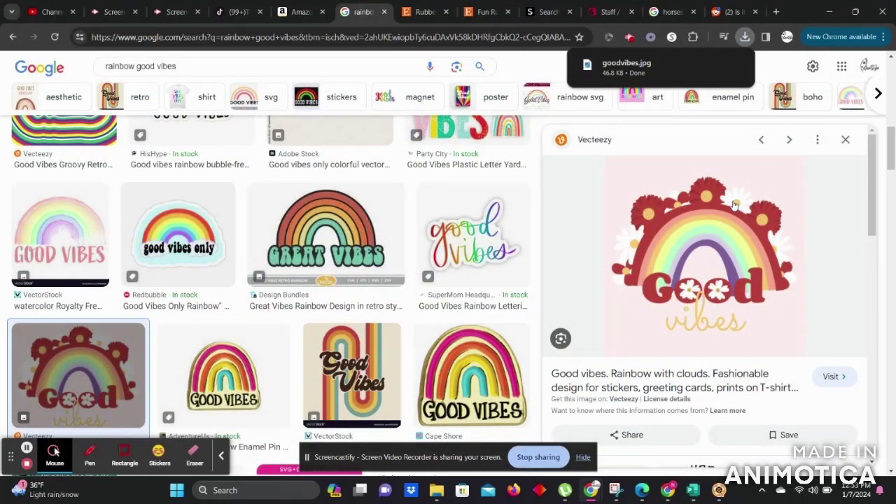
# Switch to the open Publisher publication and draw an oval about 2.65" wide and 2.73" high near the page's upper-left corner.
pyautogui.moveTo(693, 492)
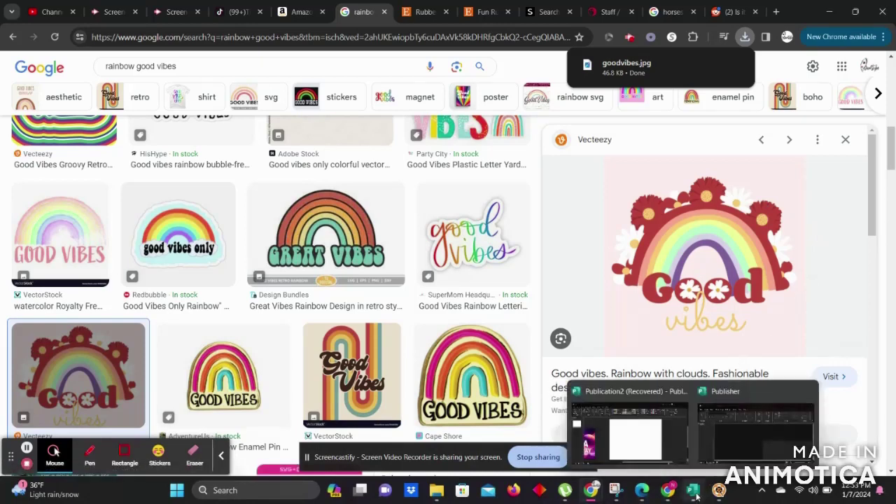
pyautogui.click(650, 441)
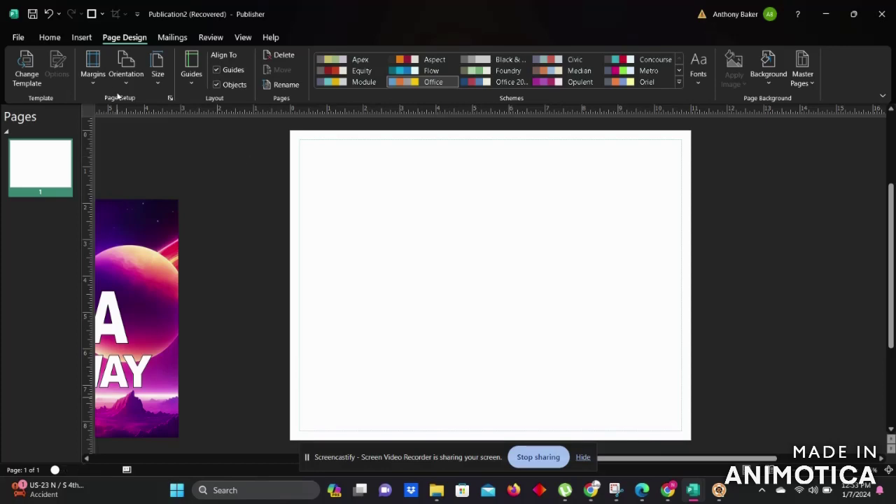
pyautogui.click(85, 39)
pyautogui.click(172, 67)
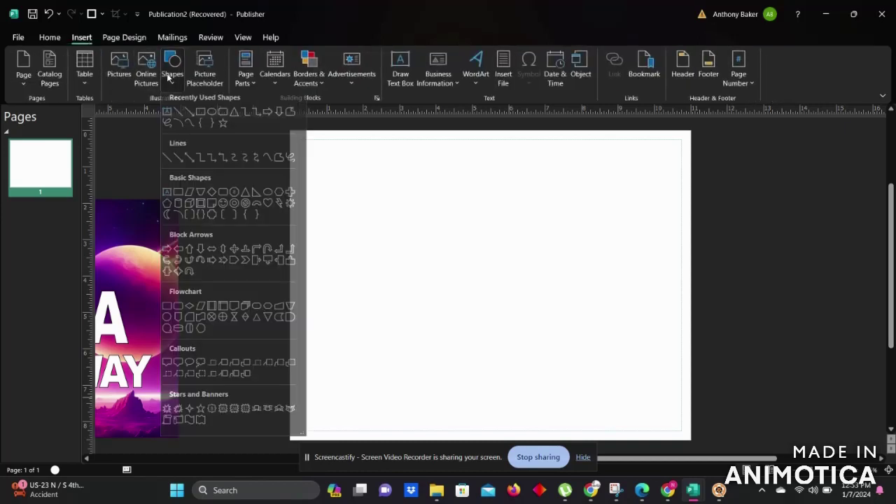
pyautogui.click(215, 122)
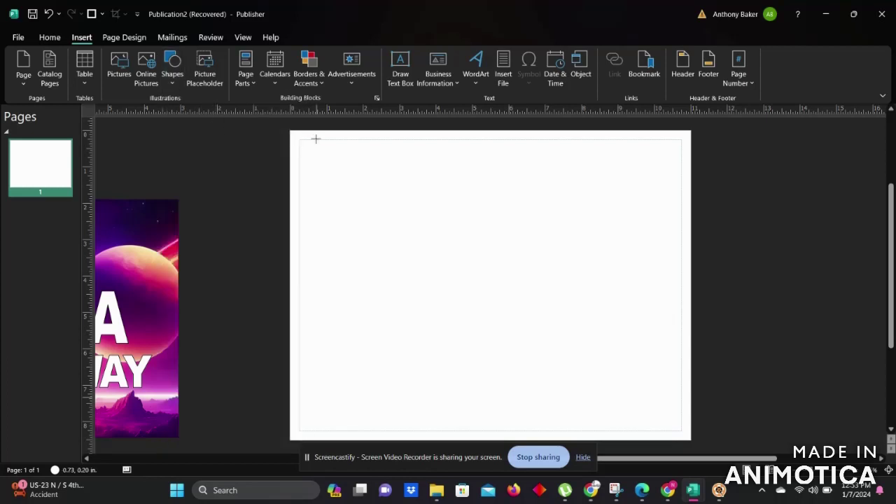
pyautogui.moveTo(316, 142); pyautogui.dragTo(413, 242)
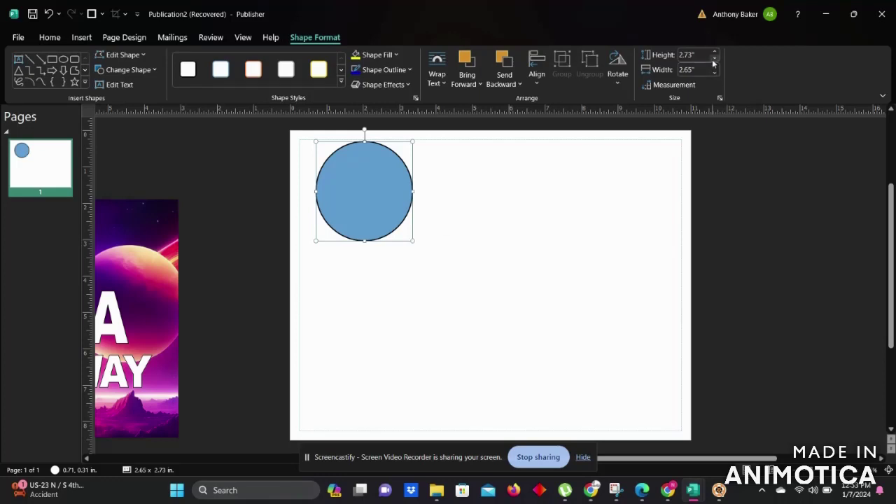
# Set the oval's height and width to 2" each.
pyautogui.click(713, 61)
pyautogui.click(713, 61)
pyautogui.click(713, 62)
pyautogui.click(713, 62)
pyautogui.click(713, 73)
pyautogui.click(714, 73)
pyautogui.click(713, 73)
pyautogui.click(714, 72)
pyautogui.click(714, 73)
pyautogui.click(400, 220)
pyautogui.click(359, 184)
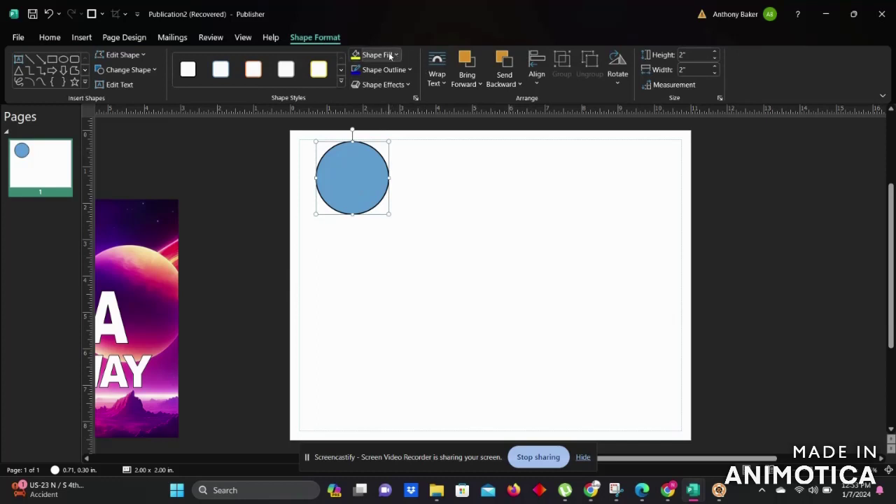
# Fill the circle with the goodvibes picture from the recent files on the computer.
pyautogui.click(390, 56)
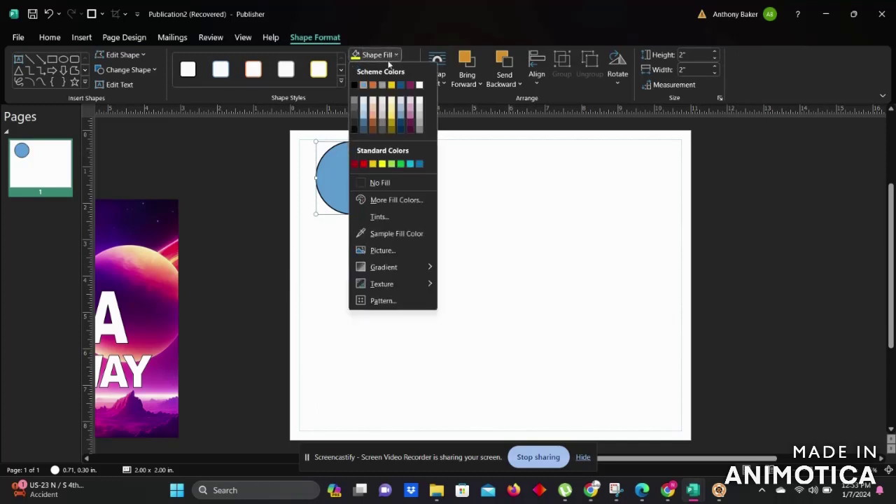
pyautogui.click(382, 251)
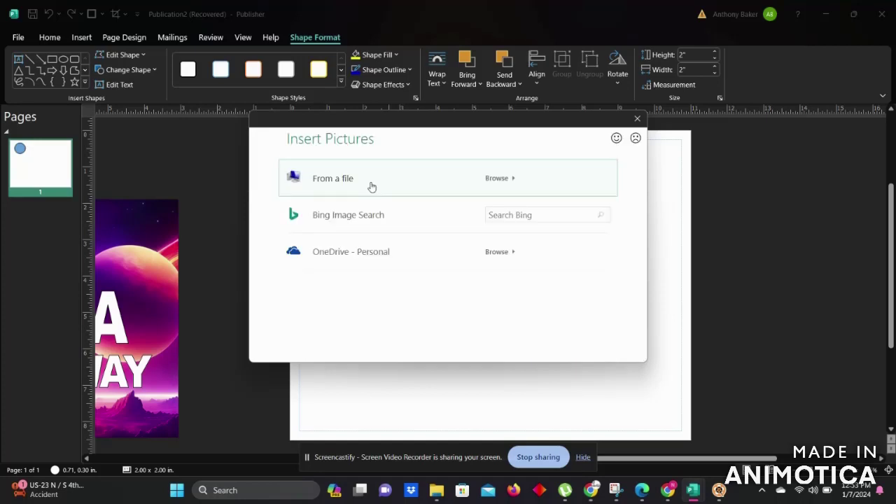
pyautogui.click(370, 187)
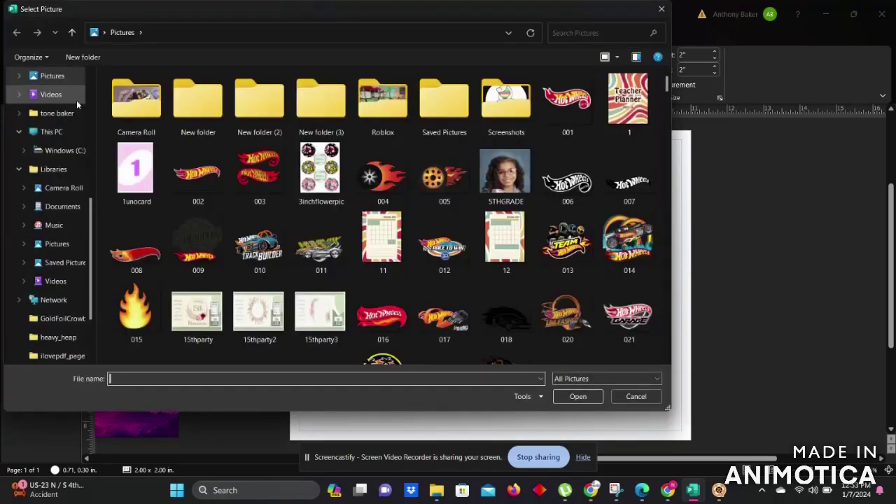
pyautogui.scroll(4, 76, 100)
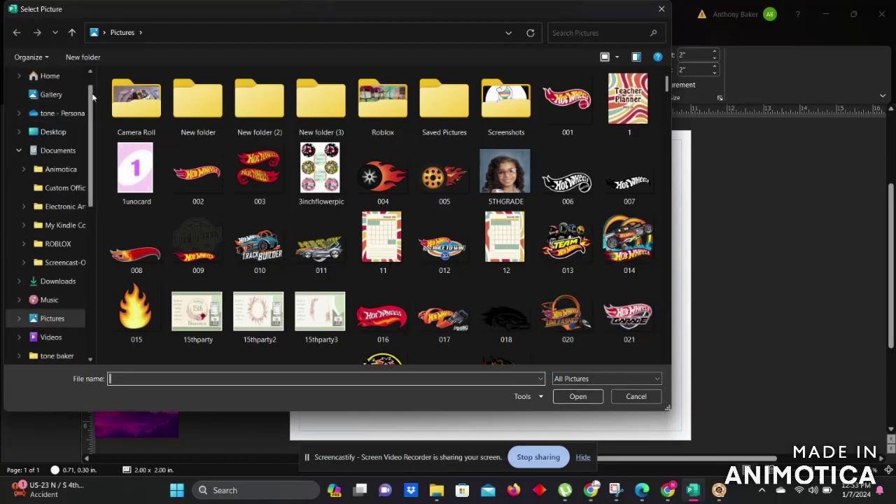
pyautogui.scroll(1, 93, 98)
pyautogui.click(50, 98)
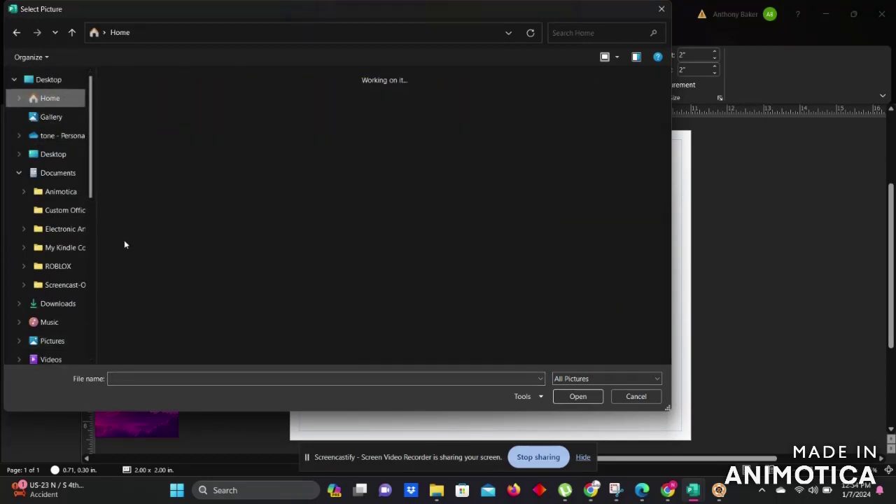
pyautogui.click(135, 338)
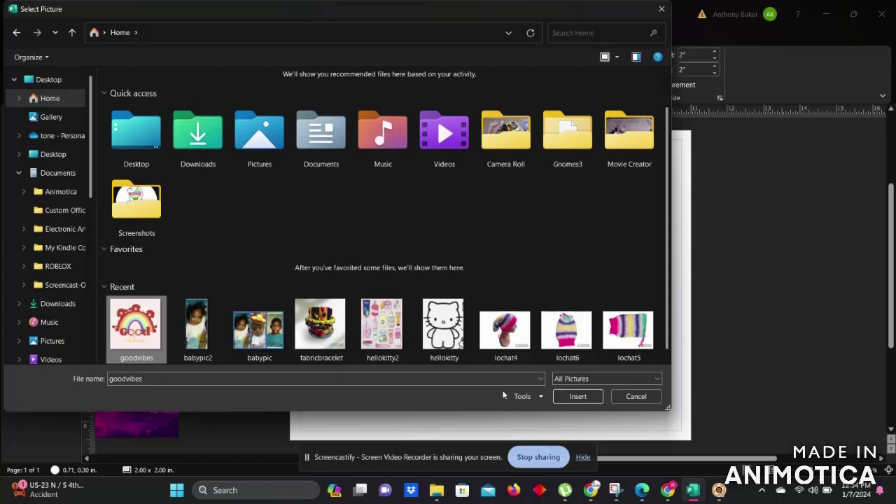
pyautogui.click(564, 402)
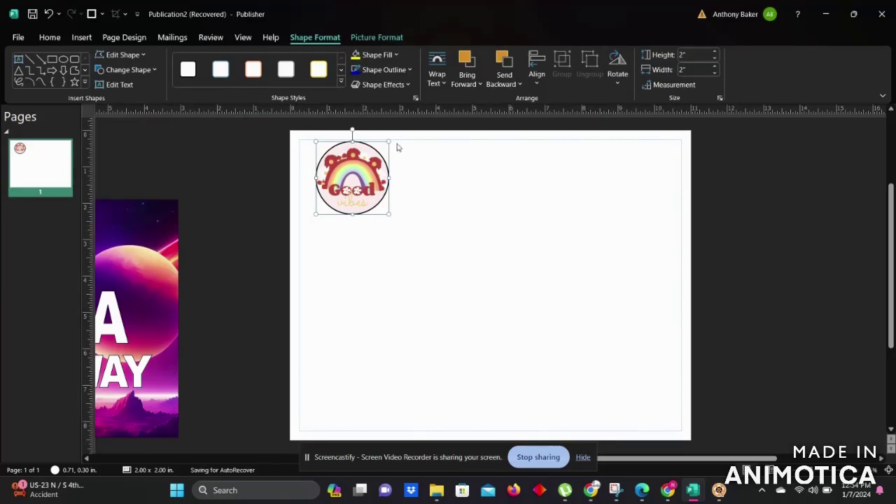
# Remove the circle's outline and move it into the upper-left corner of the page margins.
pyautogui.click(385, 69)
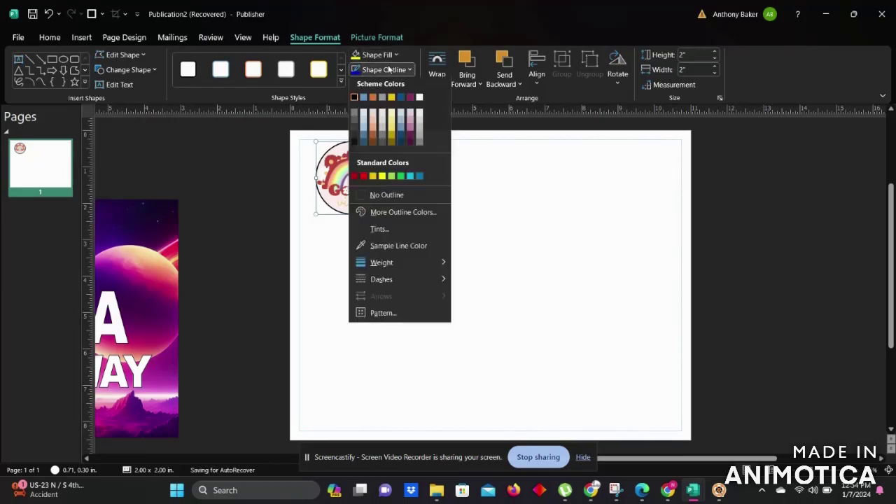
pyautogui.click(398, 197)
pyautogui.click(428, 220)
pyautogui.moveTo(353, 189); pyautogui.dragTo(336, 185)
pyautogui.click(413, 165)
# Copy the picture-filled circle, paste one duplicate, and place it directly to the right of the original.
pyautogui.rightClick(358, 158)
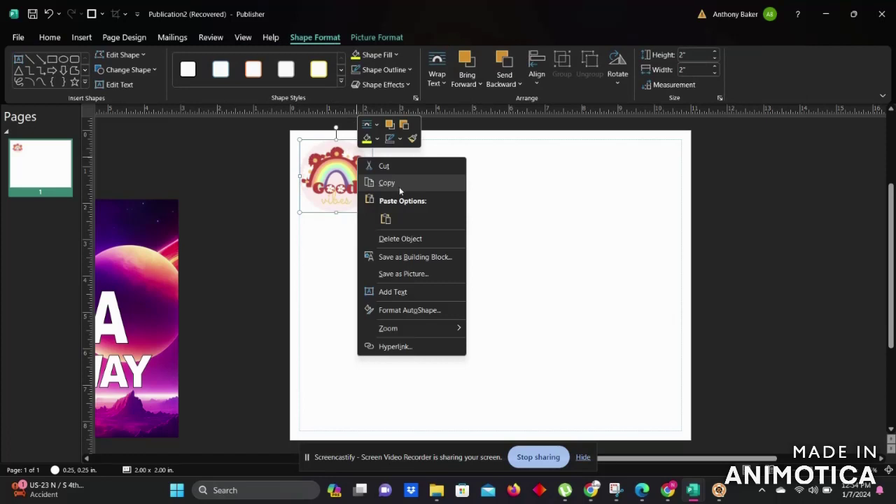
pyautogui.click(387, 183)
pyautogui.rightClick(399, 188)
pyautogui.click(427, 223)
pyautogui.moveTo(424, 219); pyautogui.dragTo(403, 180)
# Paste two more copies of the circle and line them up to complete a row of four along the top margin.
pyautogui.rightClick(505, 186)
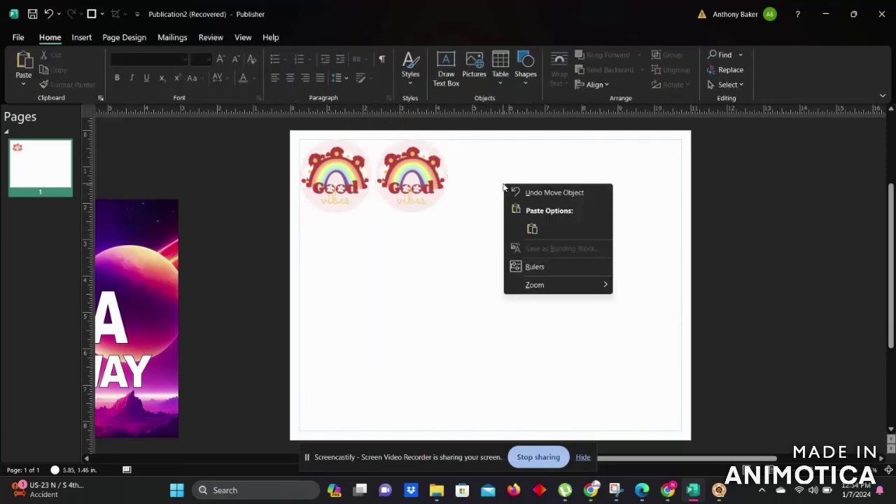
pyautogui.click(529, 226)
pyautogui.moveTo(526, 221); pyautogui.dragTo(474, 175)
pyautogui.rightClick(566, 180)
pyautogui.click(590, 223)
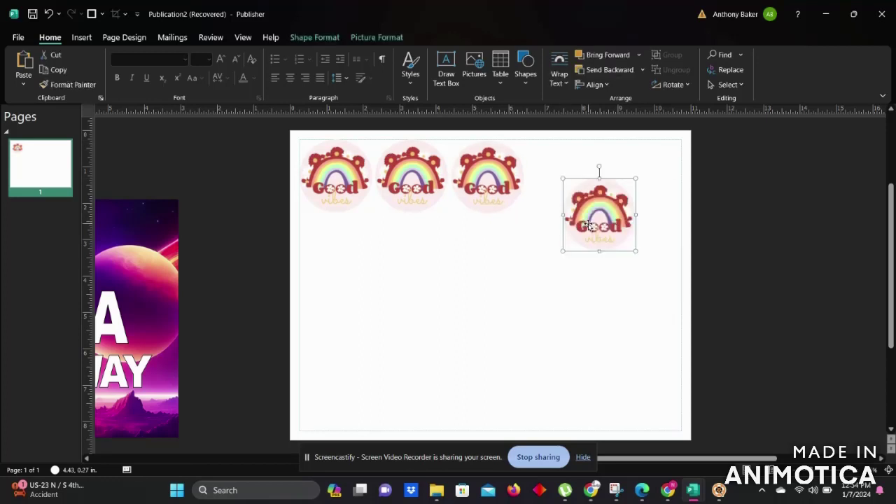
pyautogui.moveTo(589, 222); pyautogui.dragTo(560, 184)
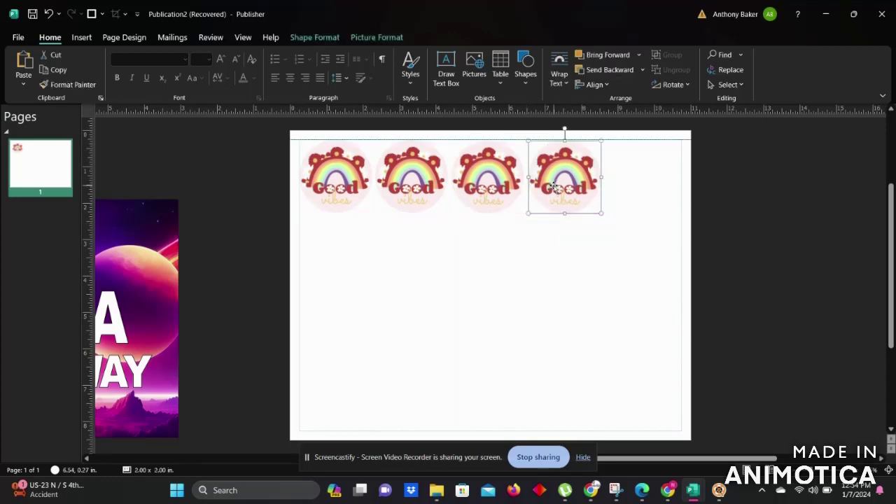
pyautogui.click(525, 260)
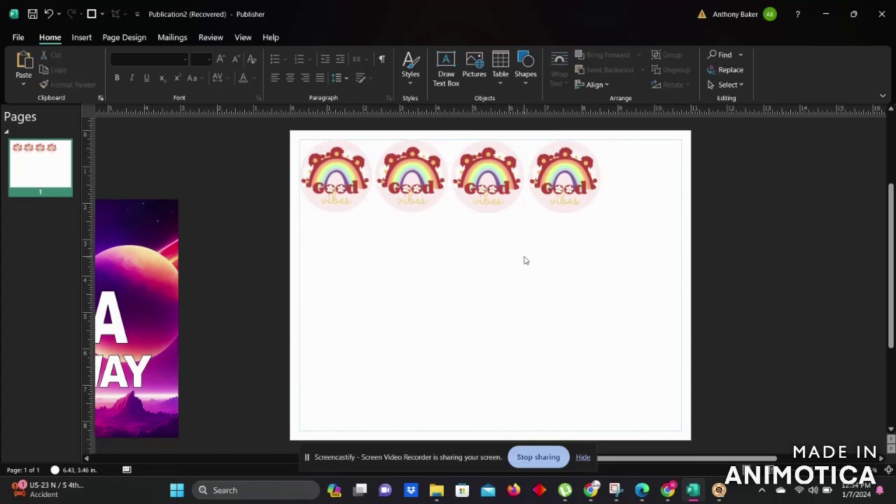